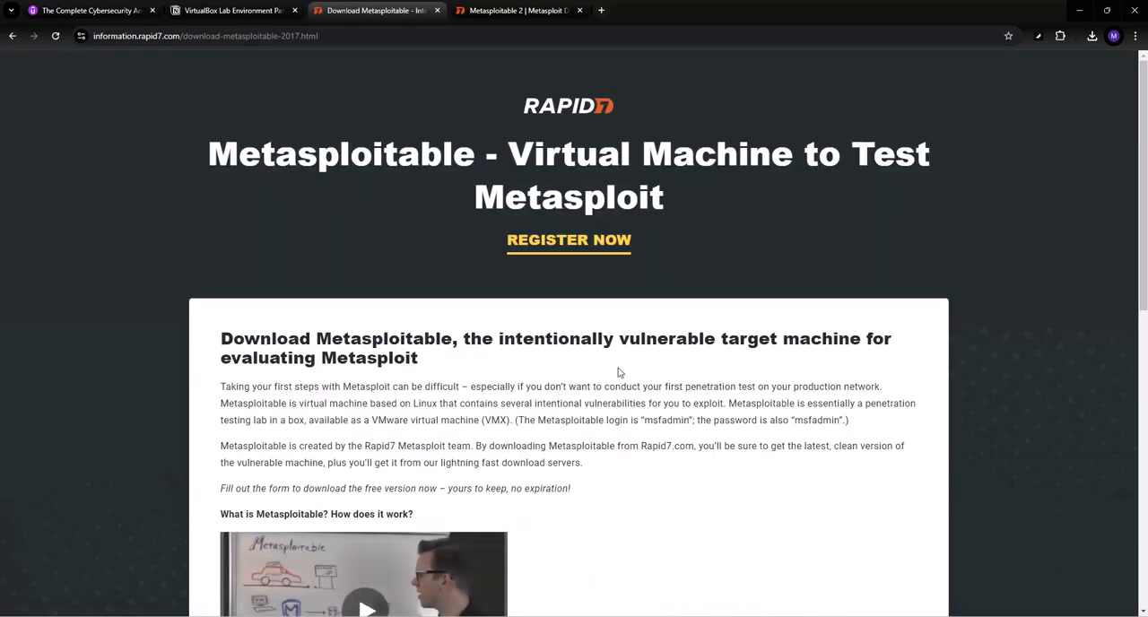
scroll(618, 372, down, 5)
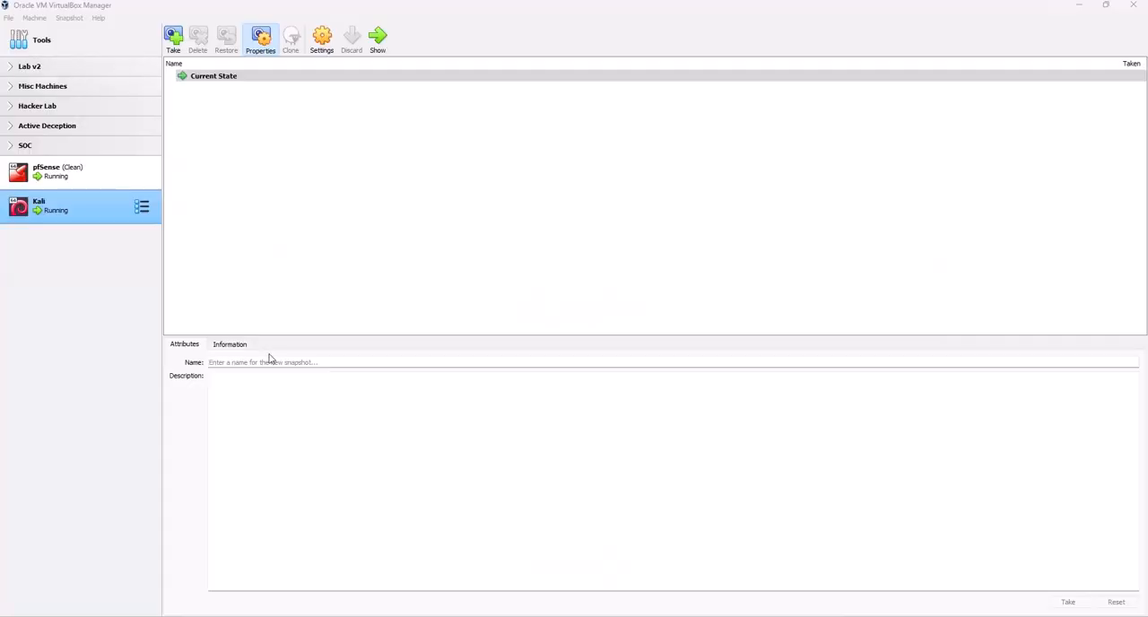
In VirtualBox Manager, start a new virtual machine named metasploitable_2 with D:\Red Pill Course as its folder
click(36, 18)
click(47, 32)
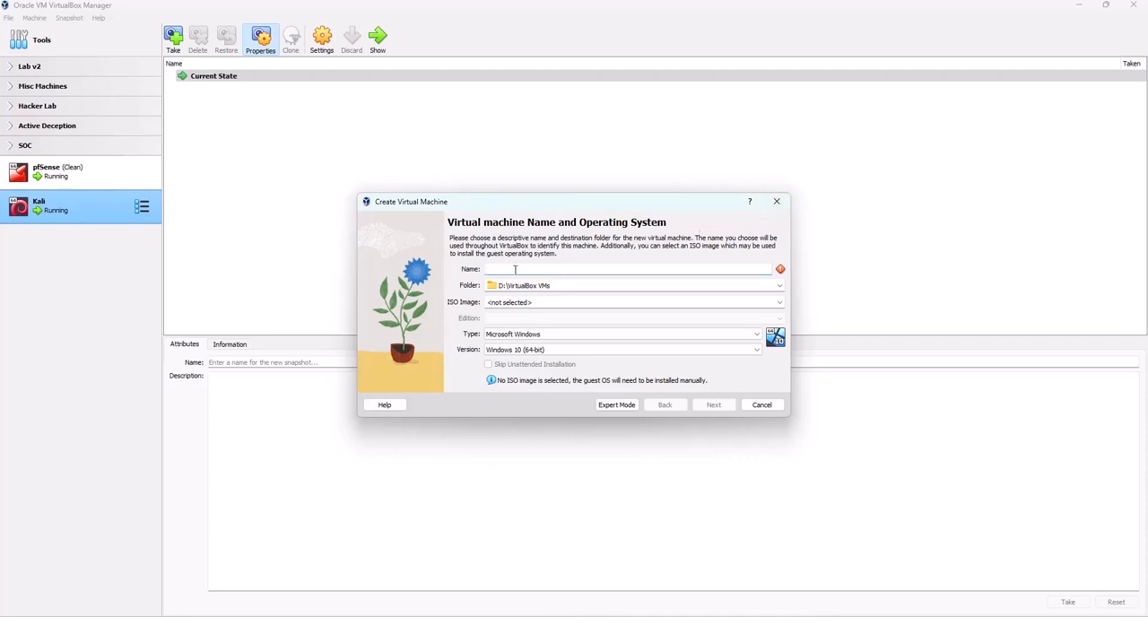
text(metasploitable_2)
click(778, 286)
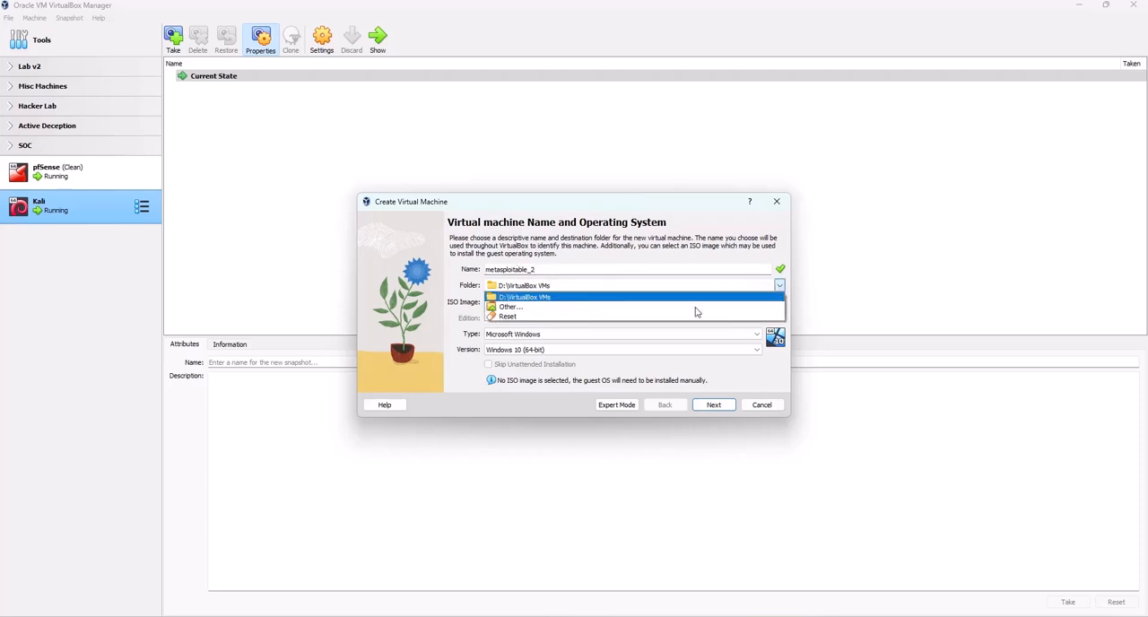
click(511, 307)
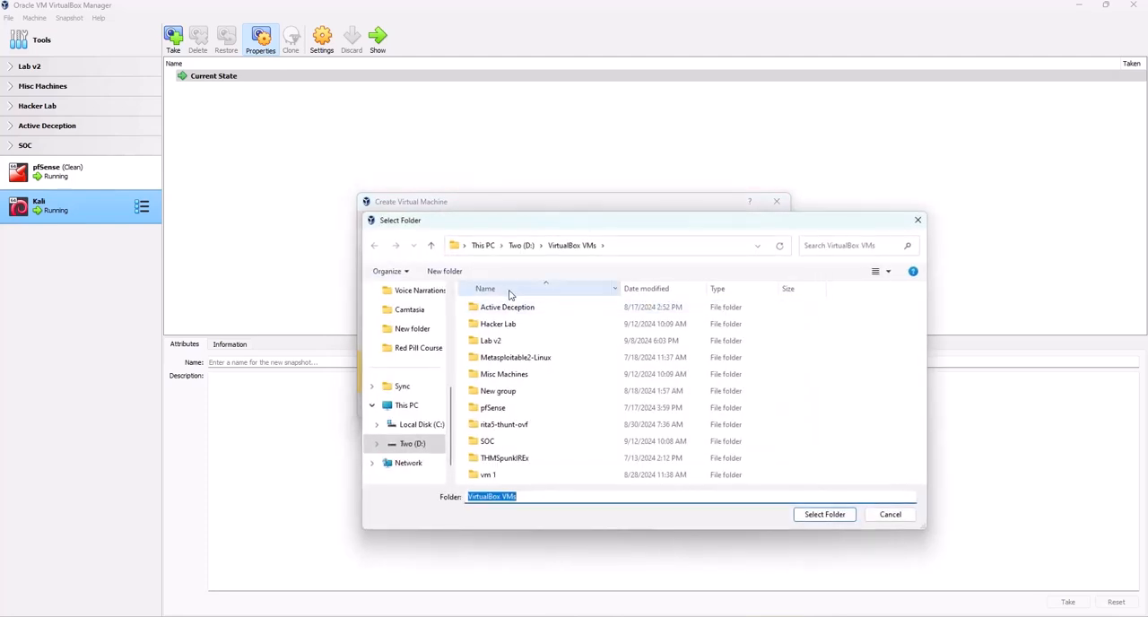
click(519, 247)
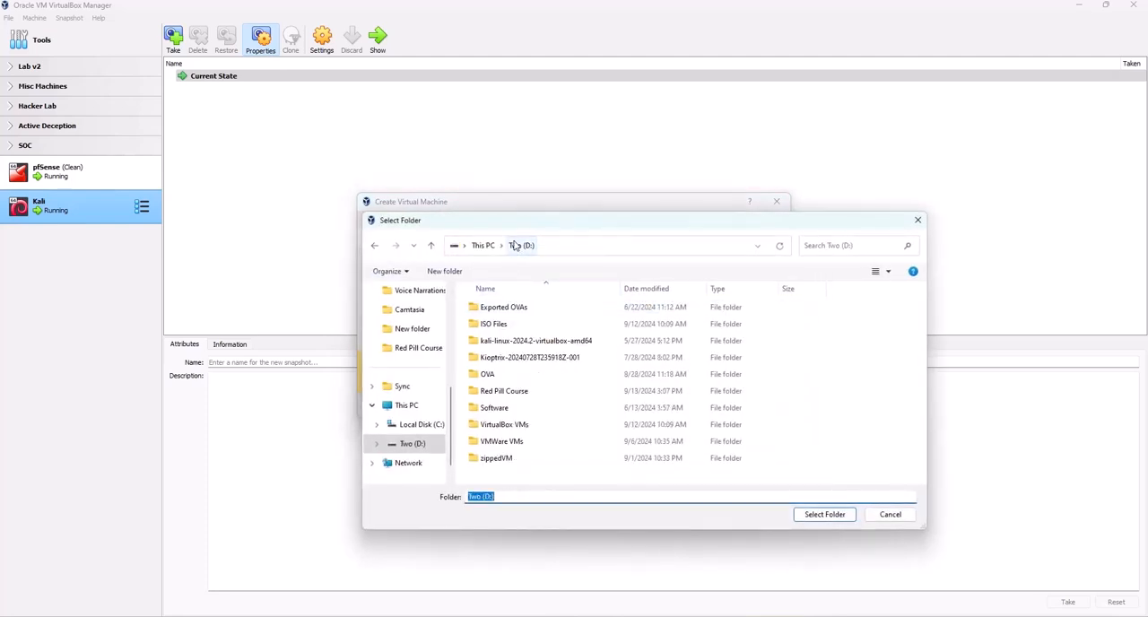
click(507, 392)
click(831, 519)
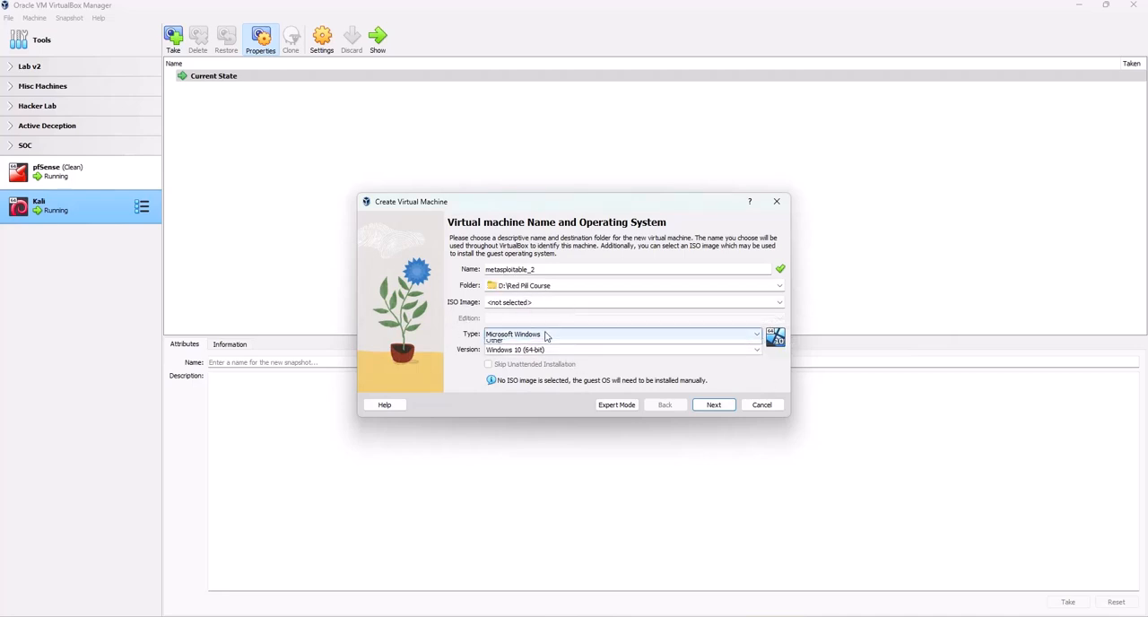
Set the new machine's operating system type to Linux and its version to Debian (64-bit), and proceed to the hardware settings
click(546, 335)
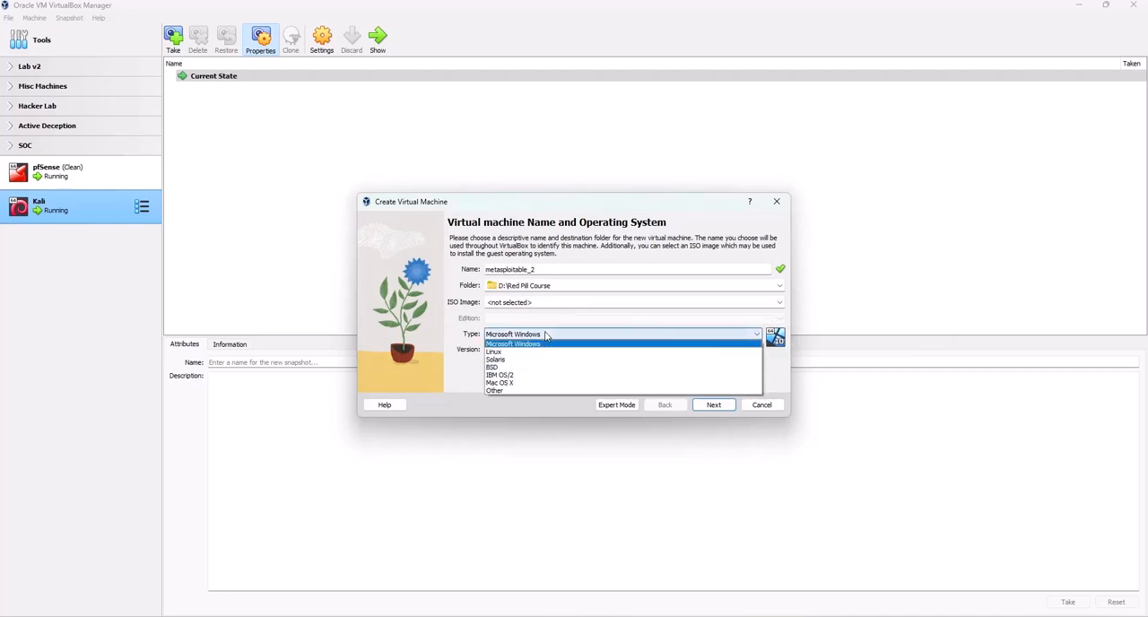
click(496, 351)
click(504, 350)
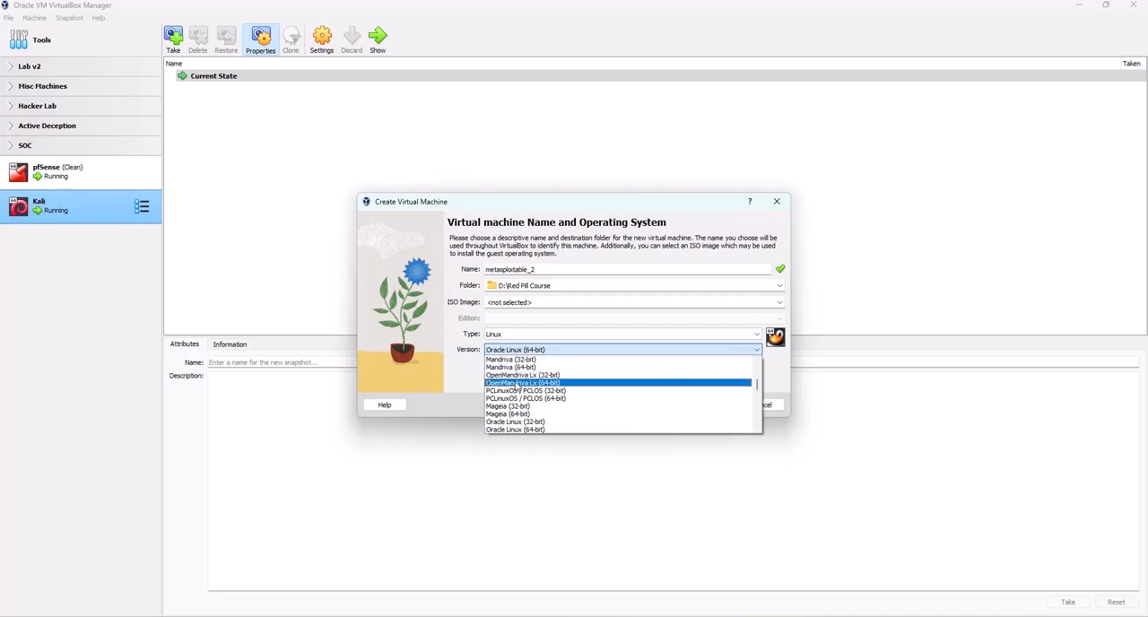
scroll(517, 386, up, 2)
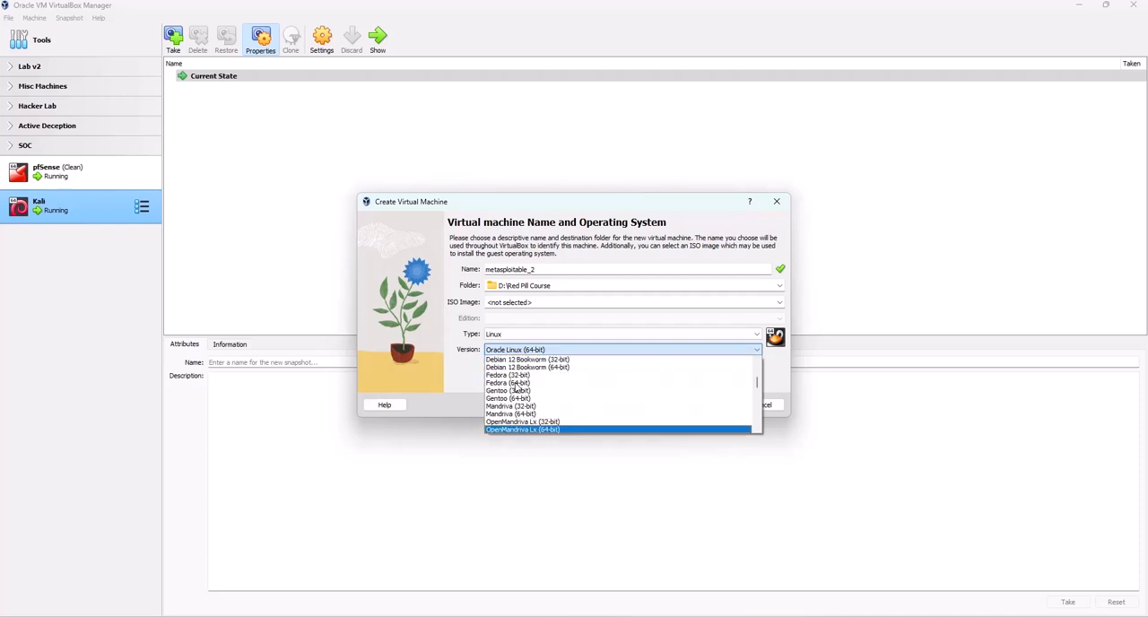
scroll(516, 385, up, 9)
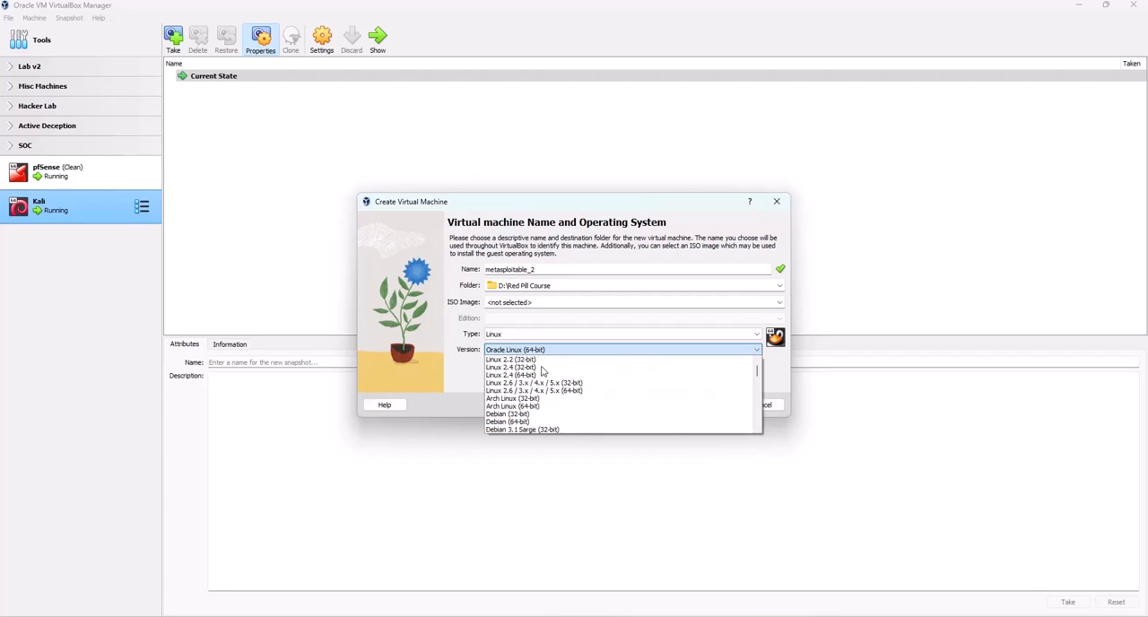
scroll(541, 370, down, 1)
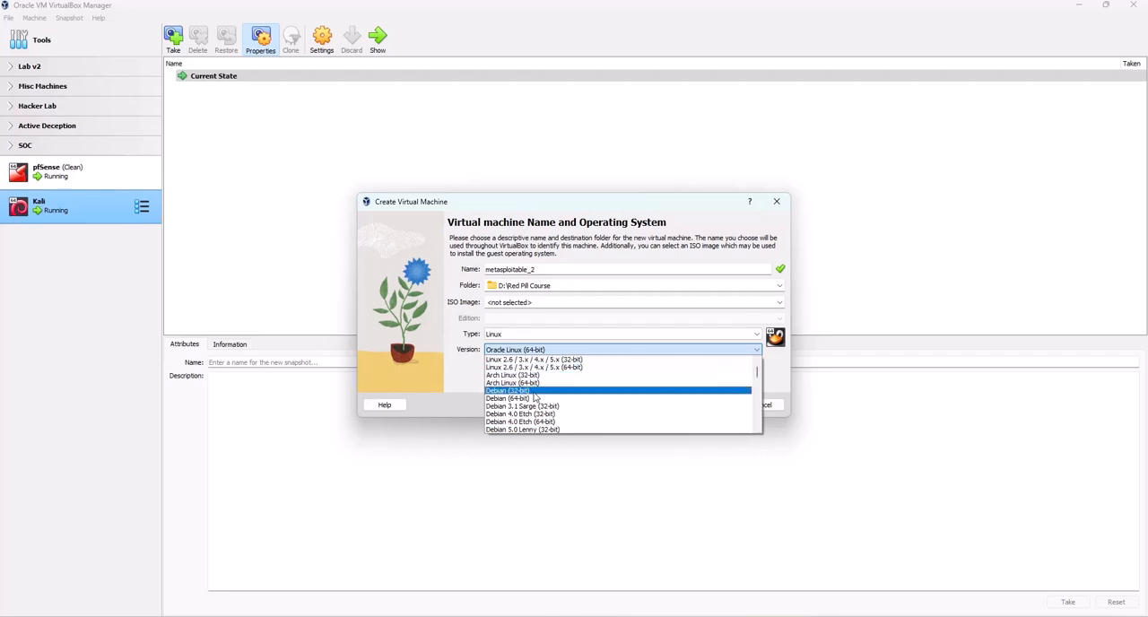
click(529, 404)
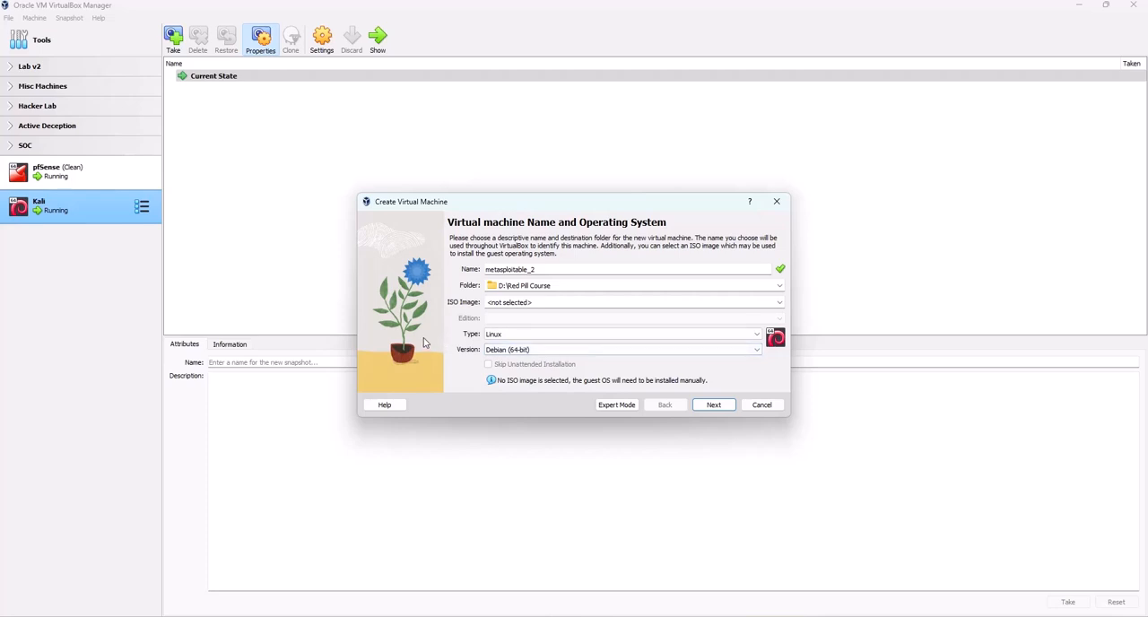
click(714, 406)
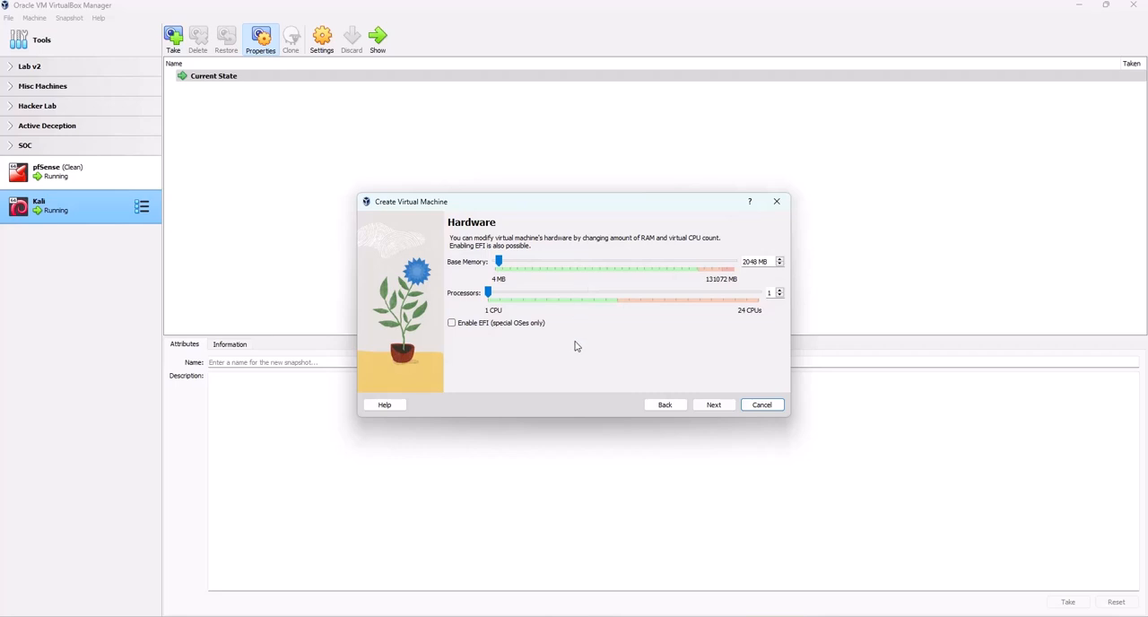
Set the new machine's base memory to 1024 MB and proceed to the virtual hard disk settings
click(499, 263)
drag(500, 264, 498, 265)
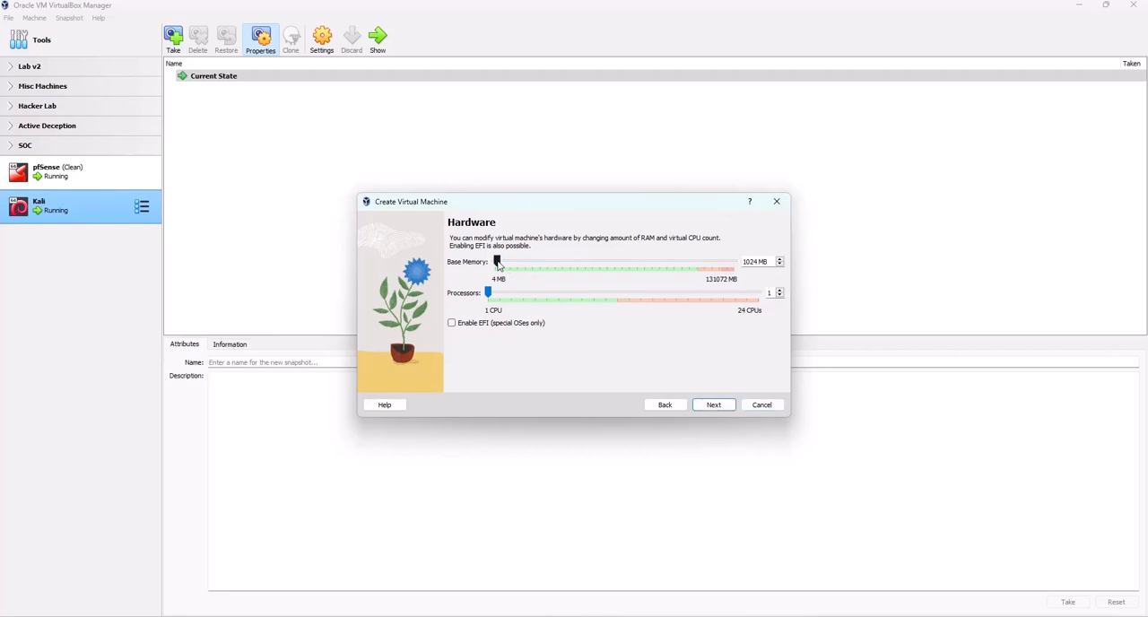
drag(499, 265, 499, 265)
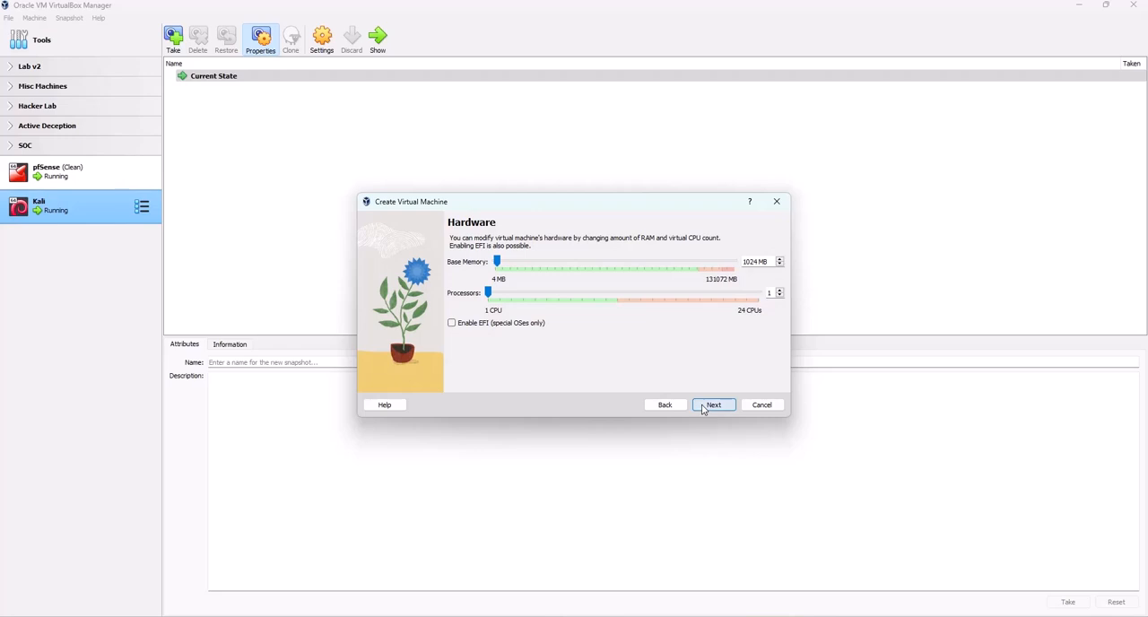
click(705, 410)
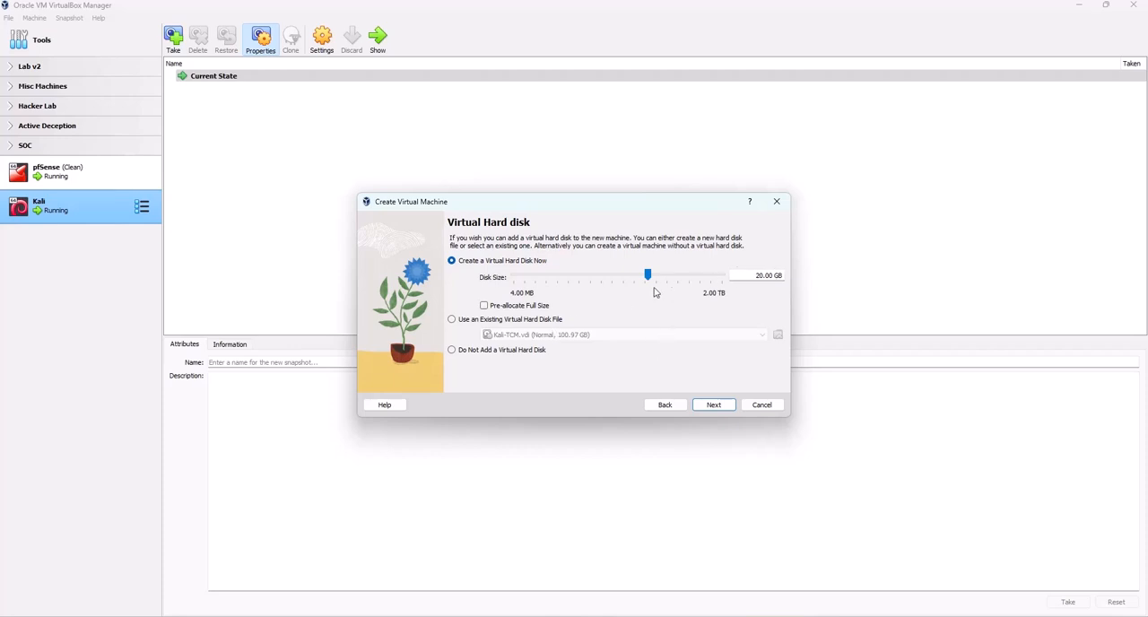
Choose not to add a virtual hard disk and finish creating the machine
click(452, 351)
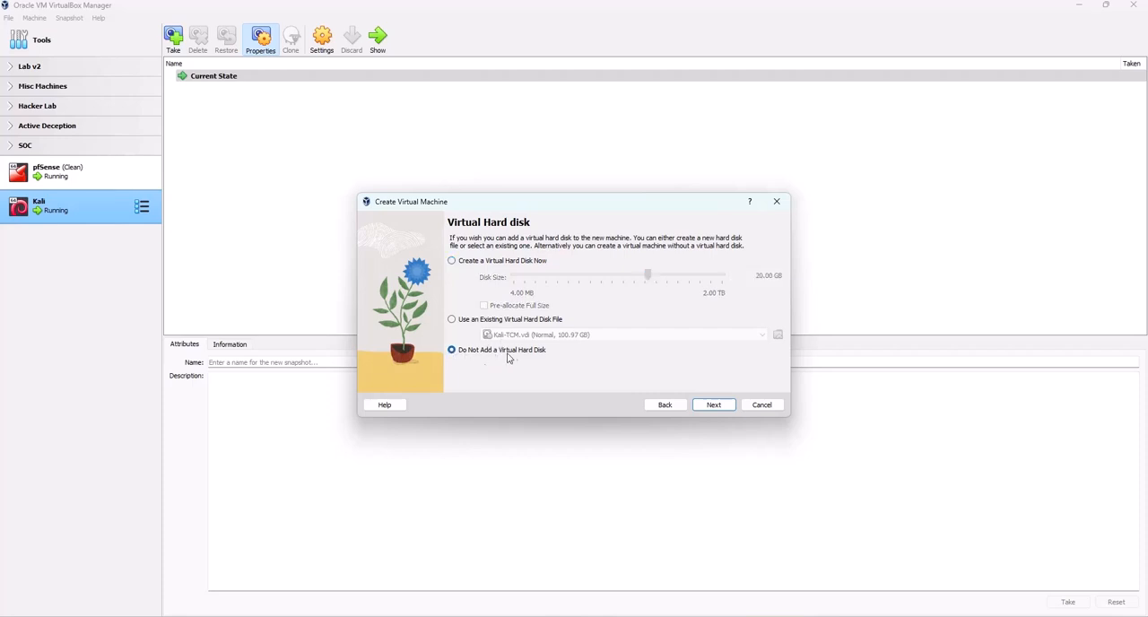
click(702, 406)
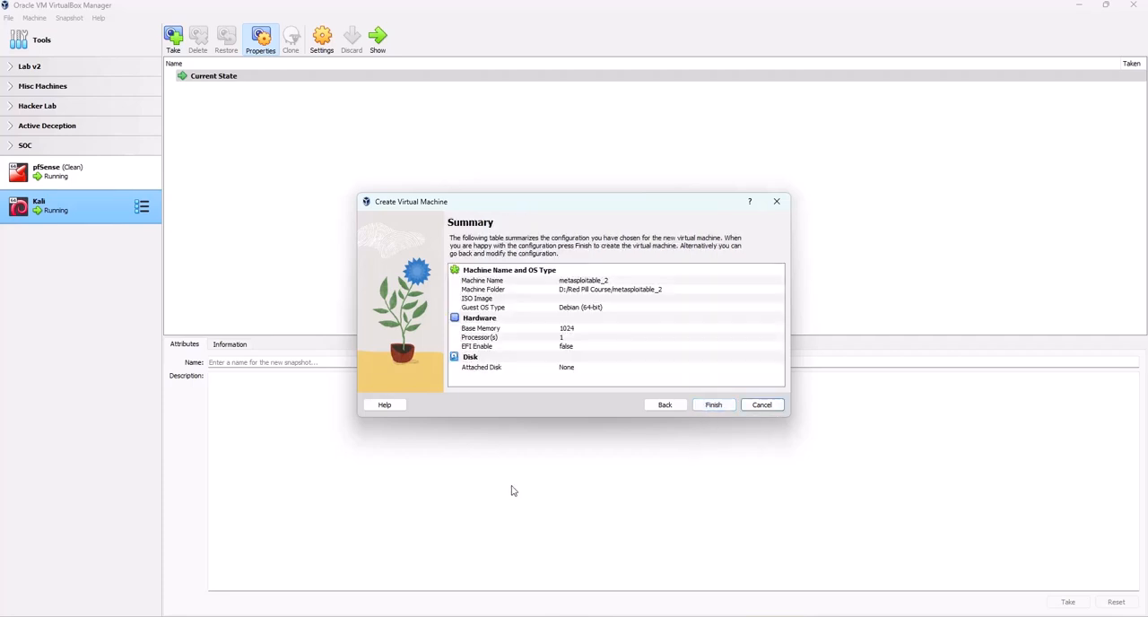
click(711, 405)
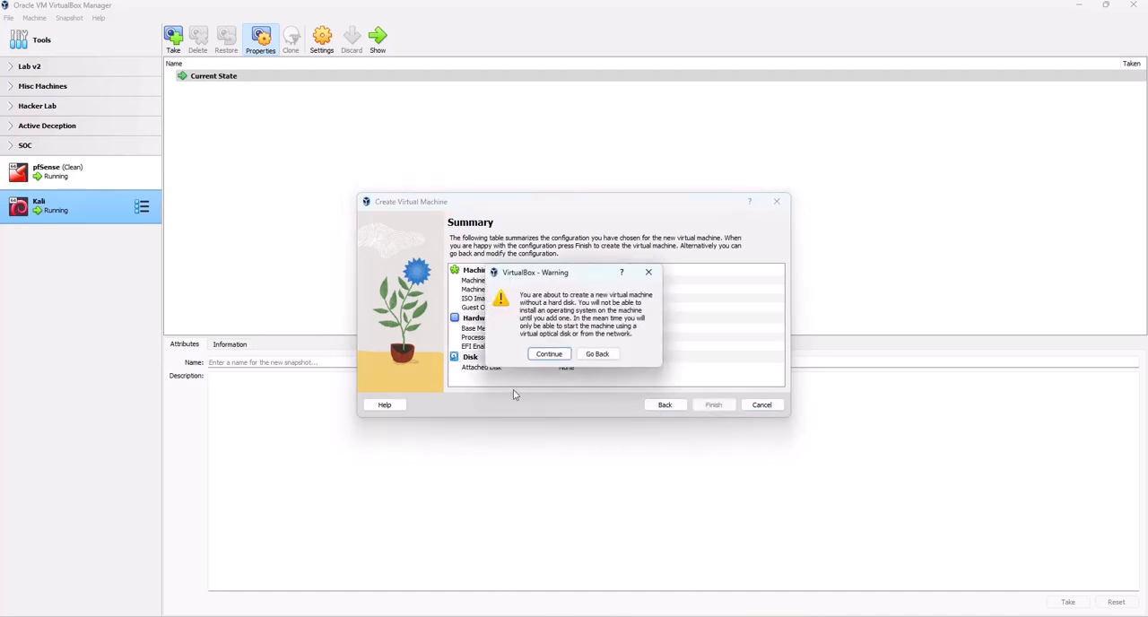
click(547, 354)
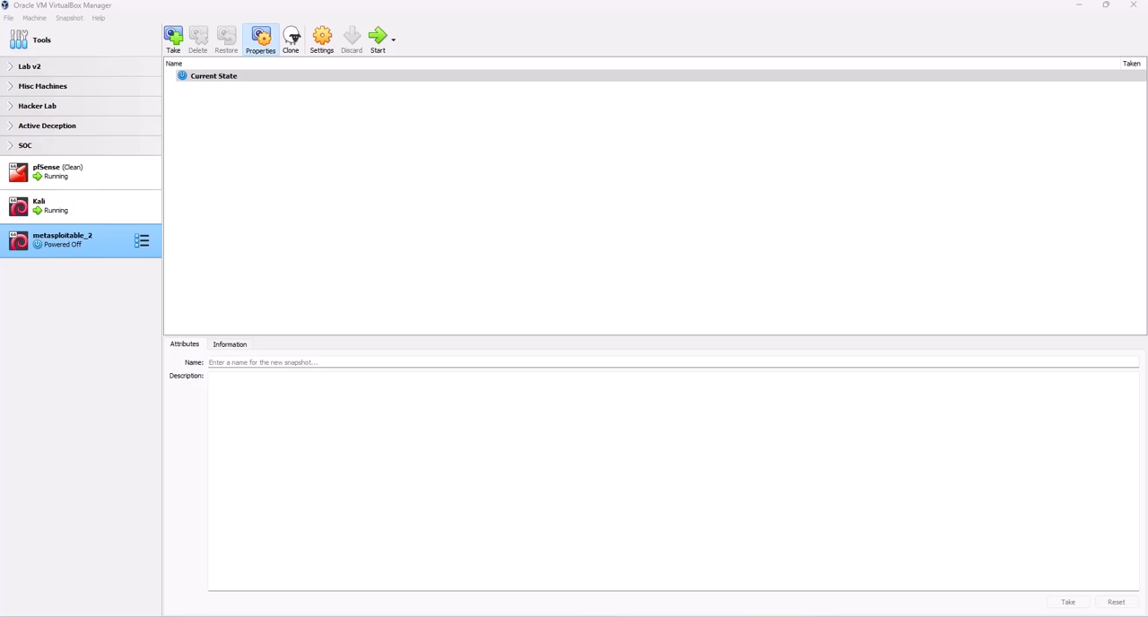
Attach the existing Metasploitable.vmdk hard disk to the SATA controller in metasploitable_2's storage settings
click(321, 36)
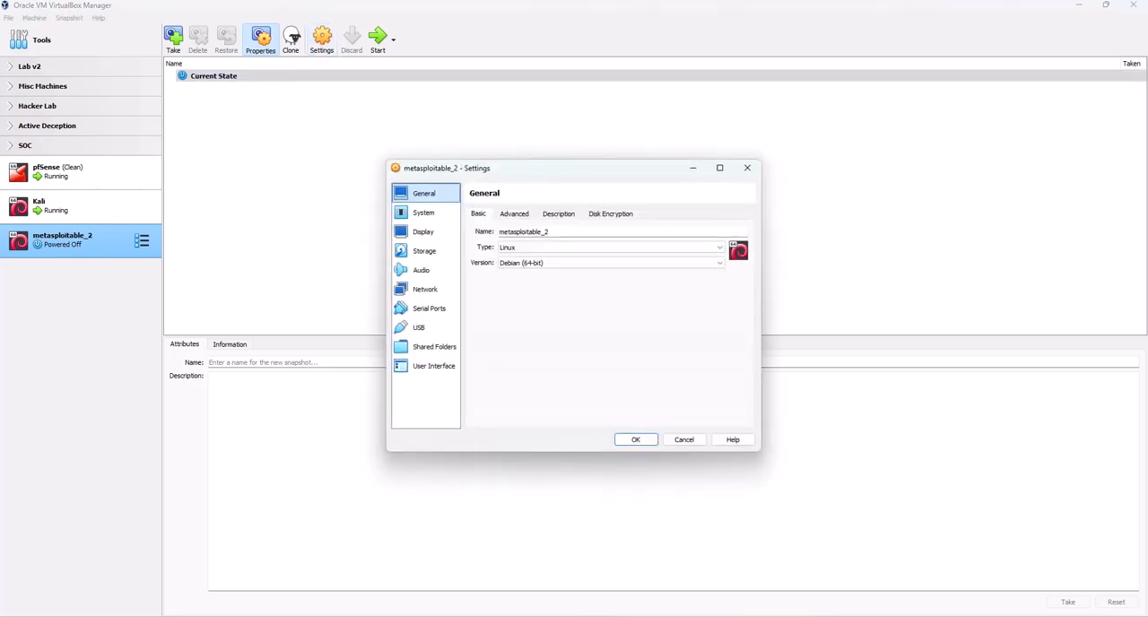
click(427, 255)
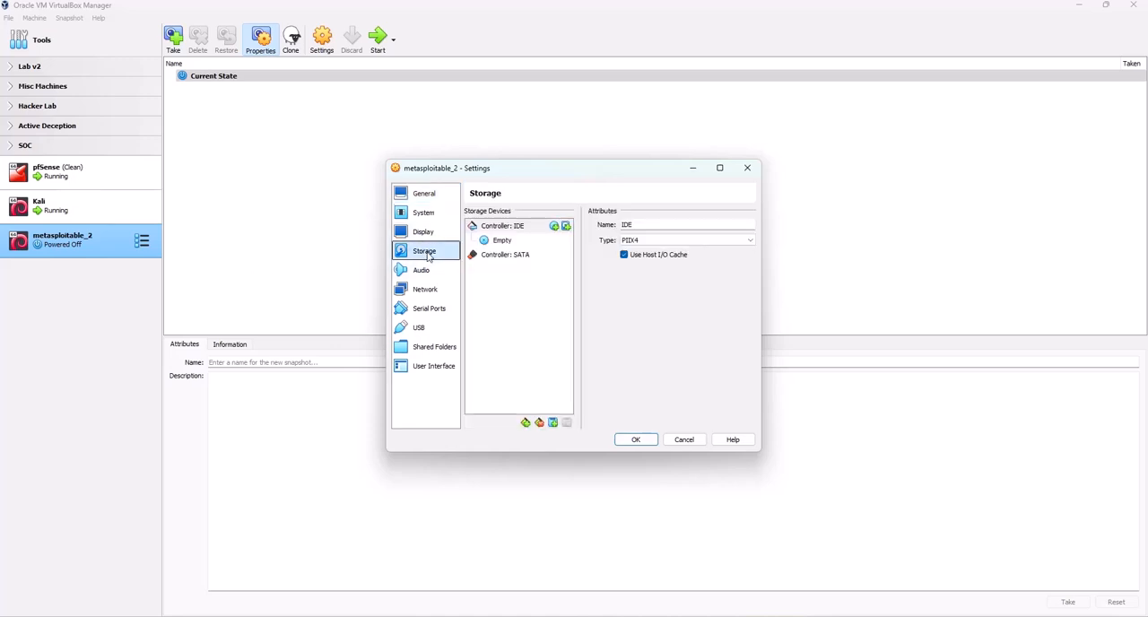
click(519, 260)
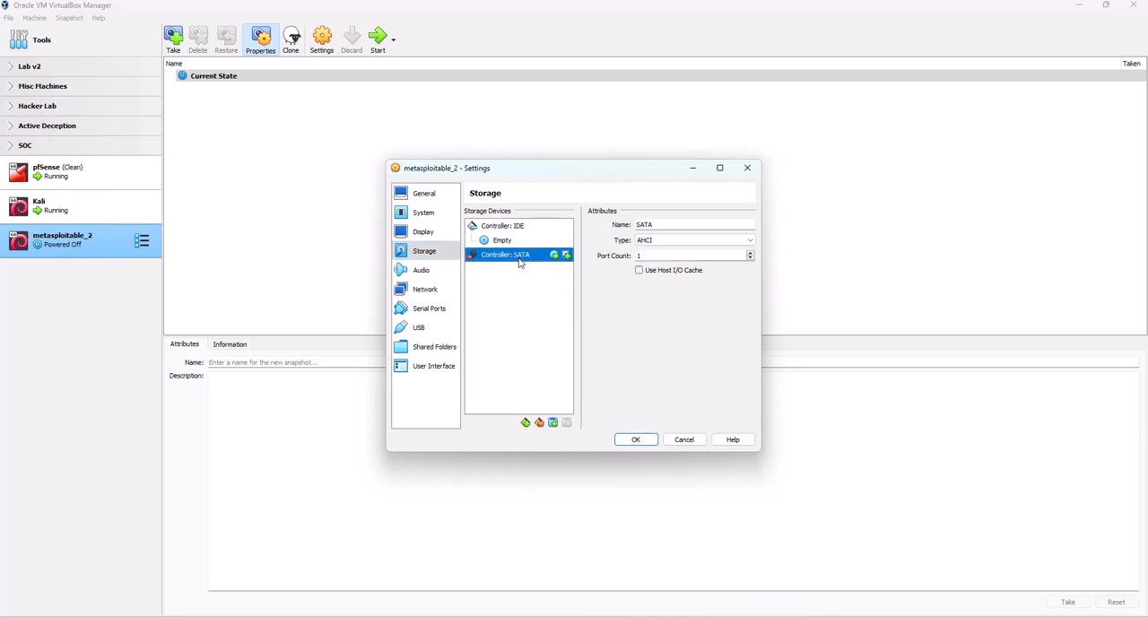
click(566, 255)
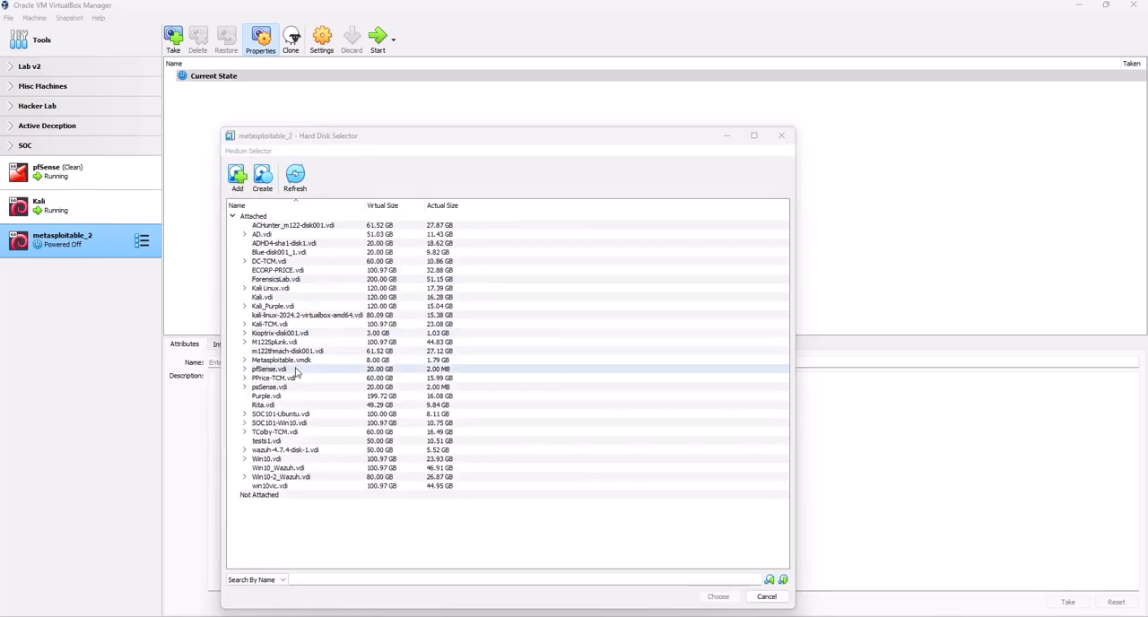
click(292, 361)
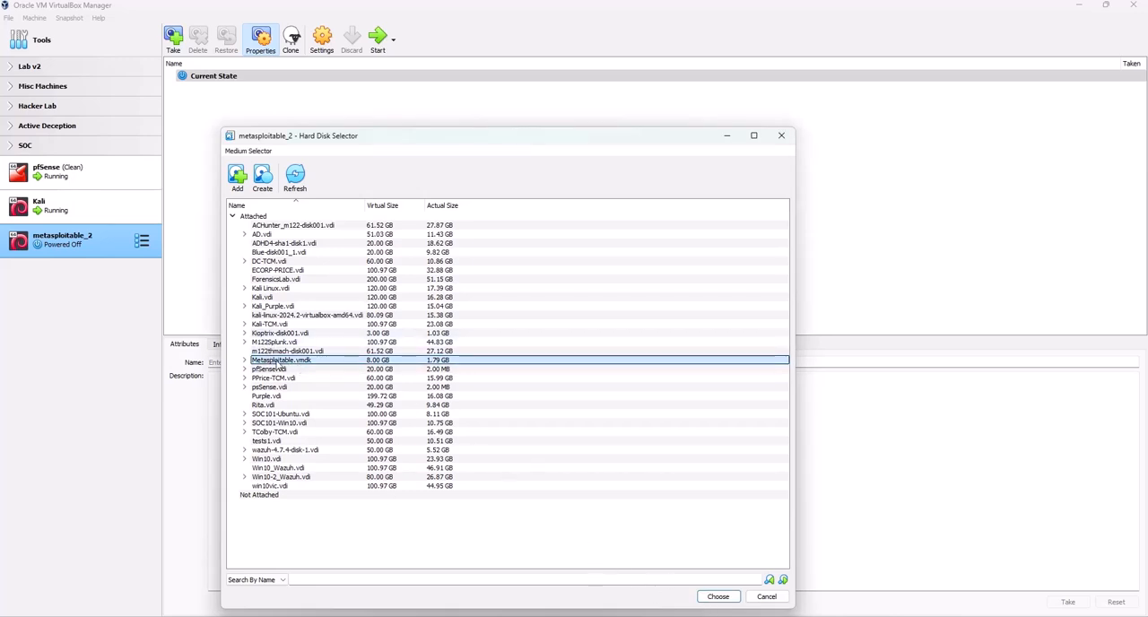
double_click(280, 362)
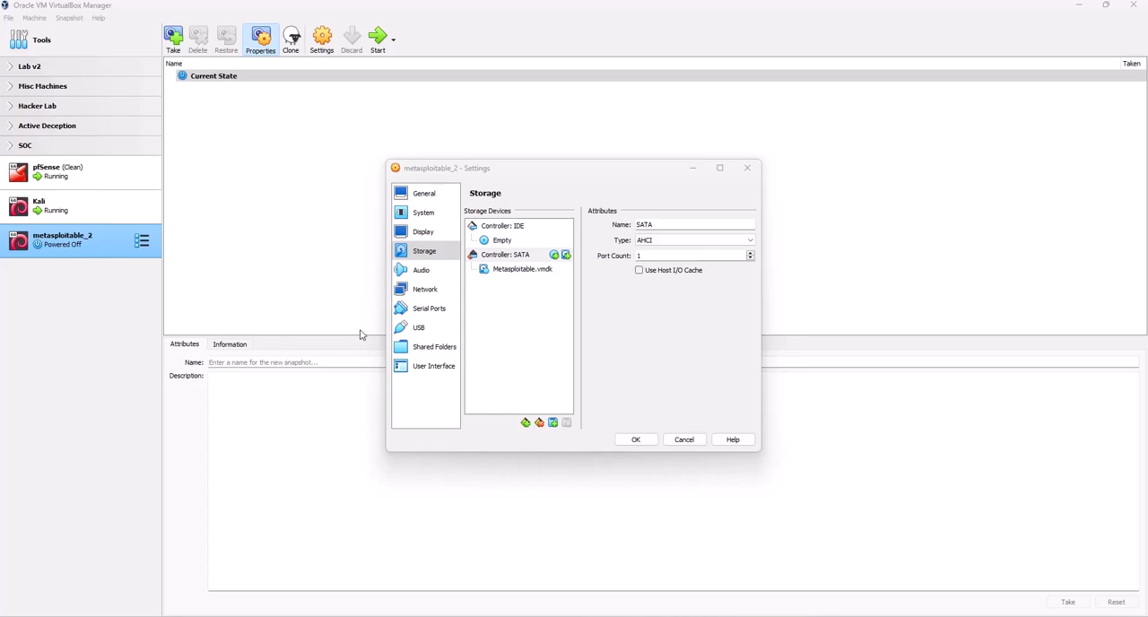
Attach network Adapter 1 of metasploitable_2 to the internal network LAN 1
click(427, 290)
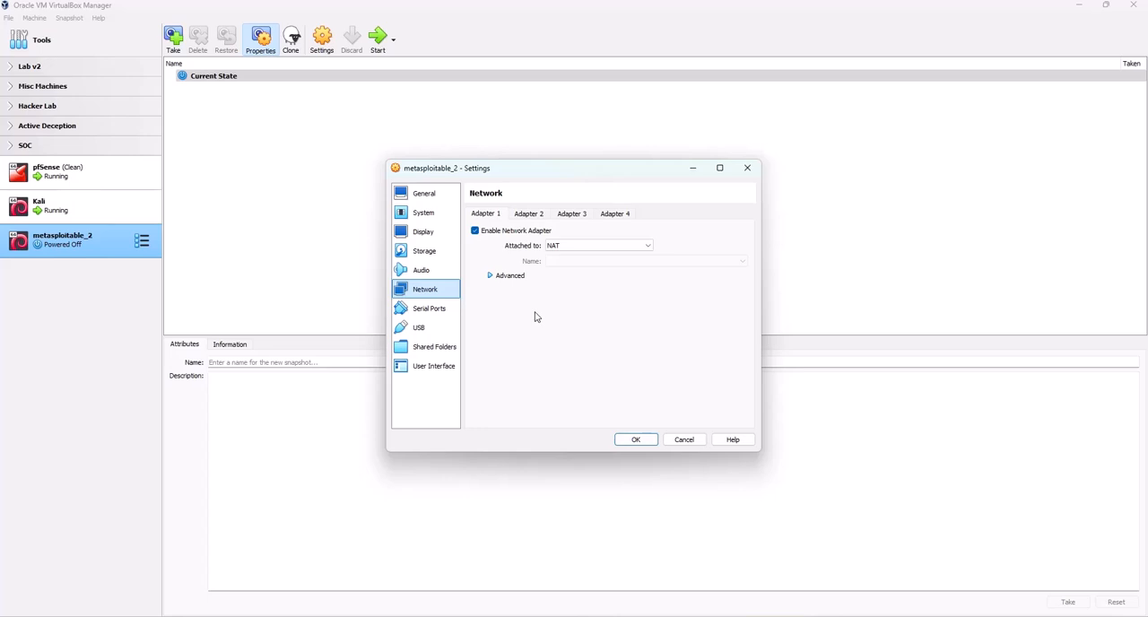
click(644, 248)
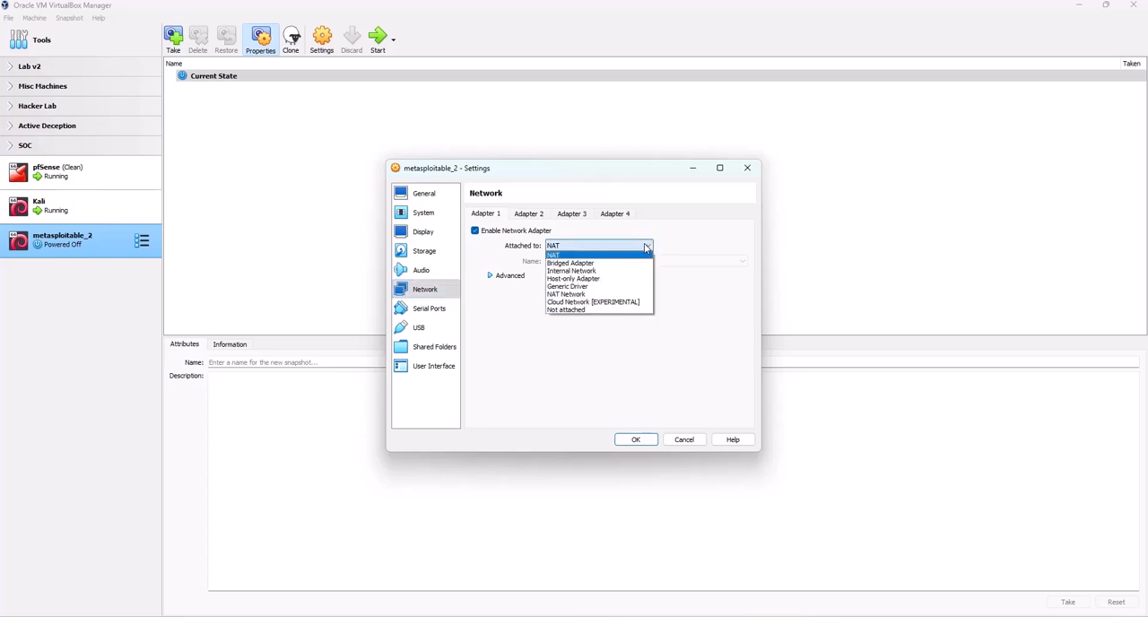
click(578, 271)
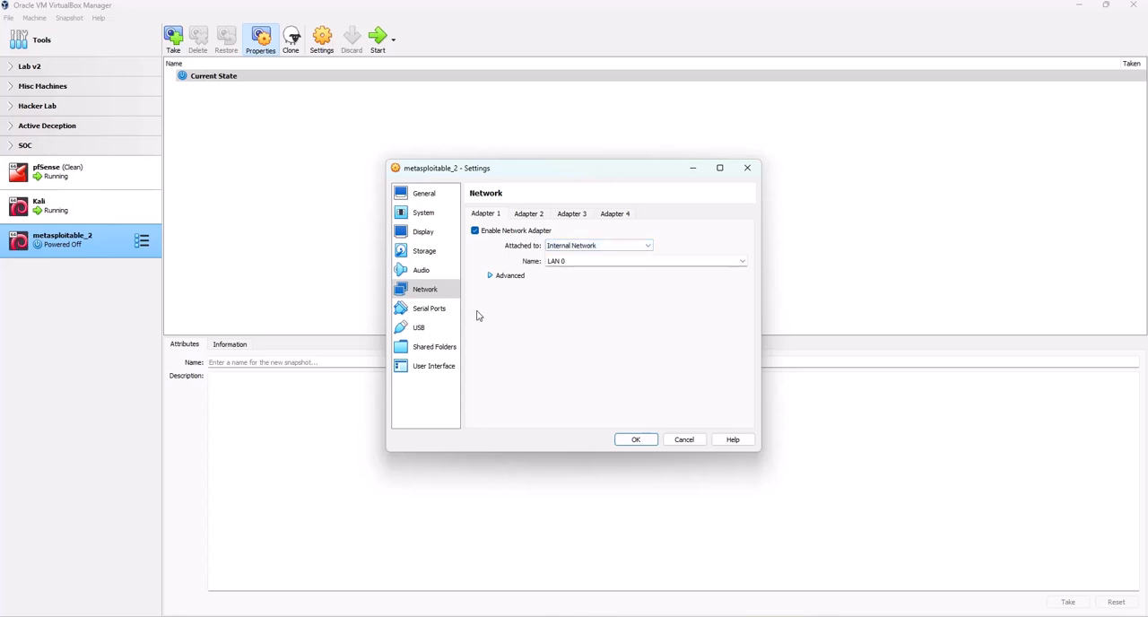
click(741, 261)
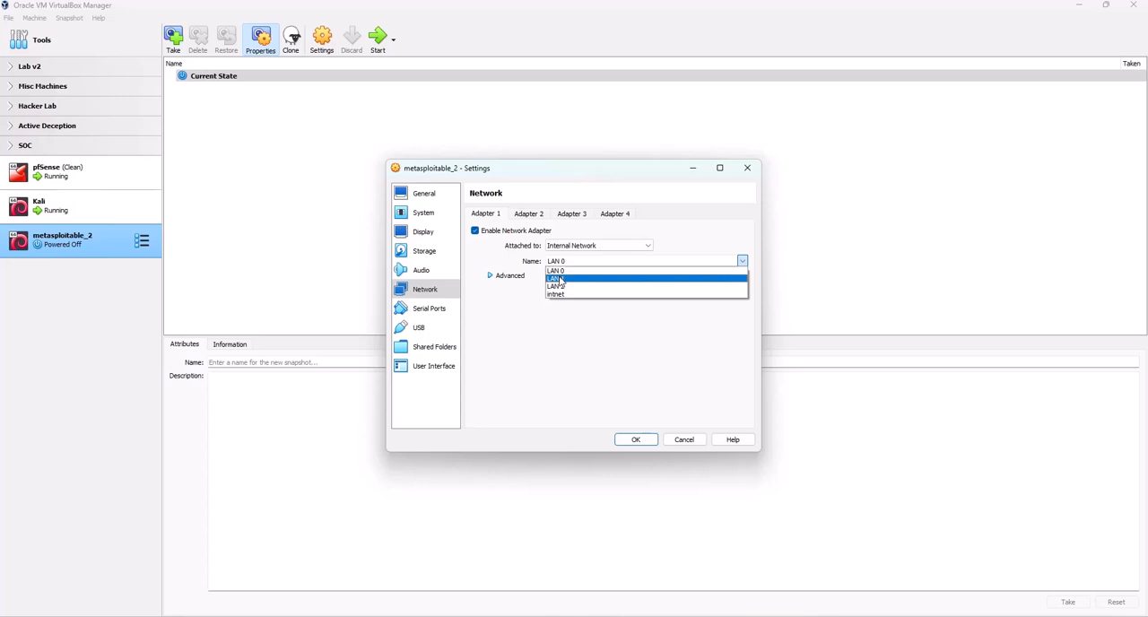
click(560, 279)
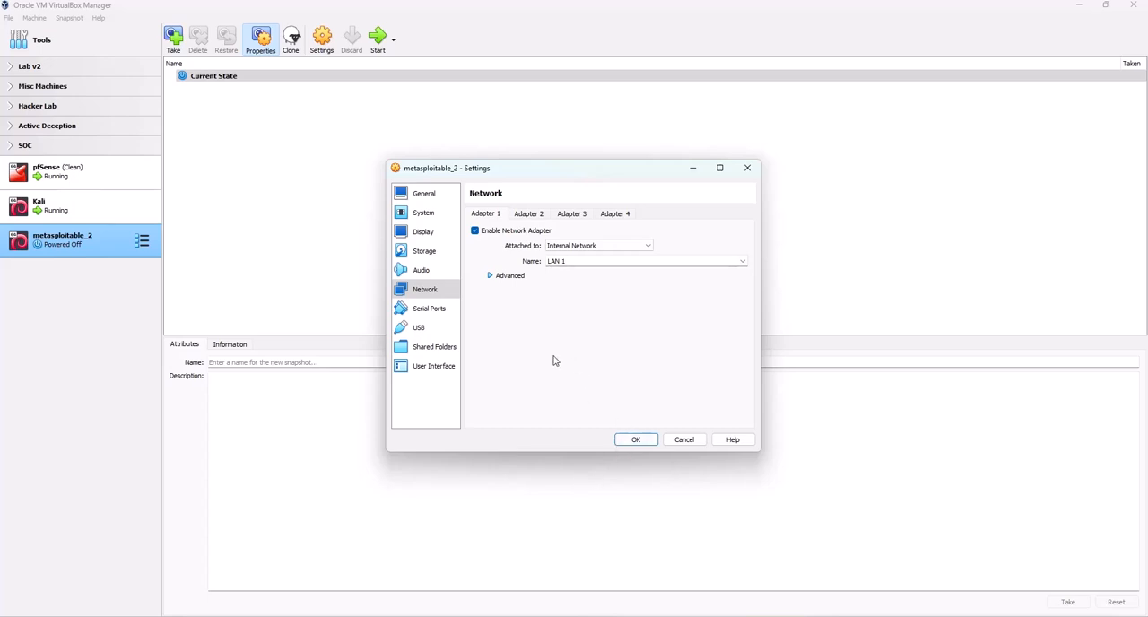
Disable floppy boot, order the boot devices with Hard Disk first and Optical second, and save the machine settings
click(414, 217)
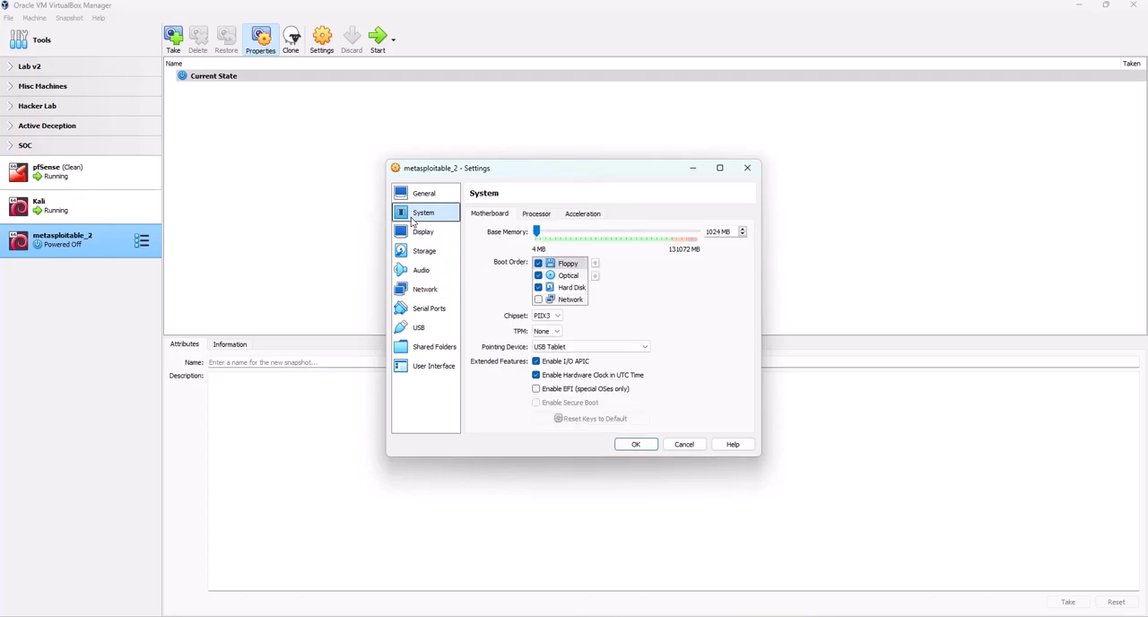
click(538, 263)
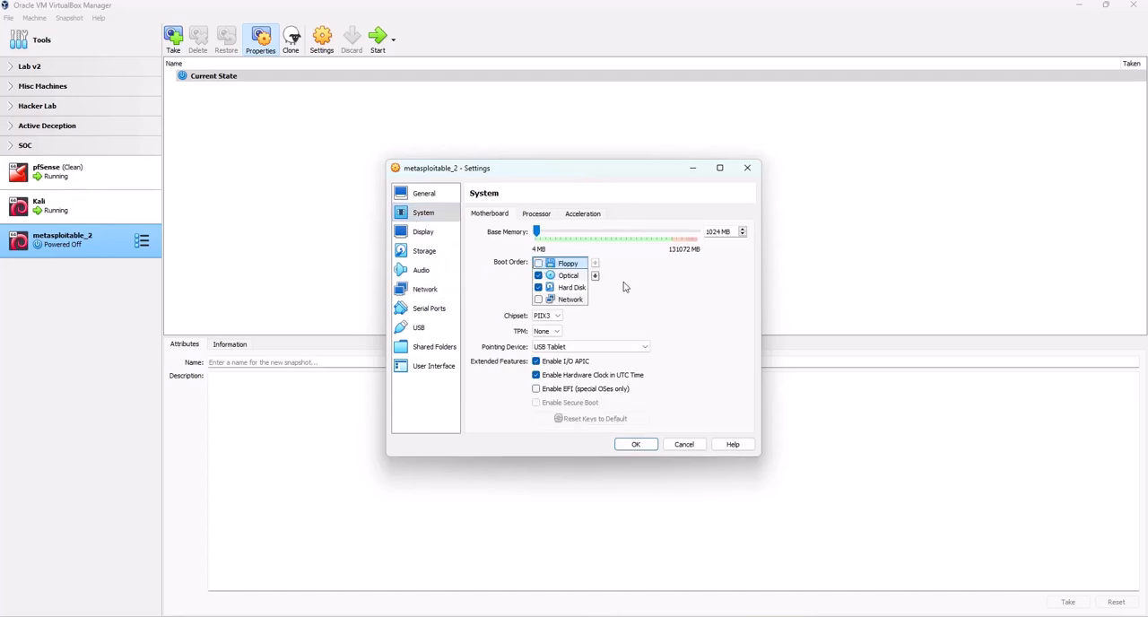
click(579, 288)
click(594, 264)
click(595, 264)
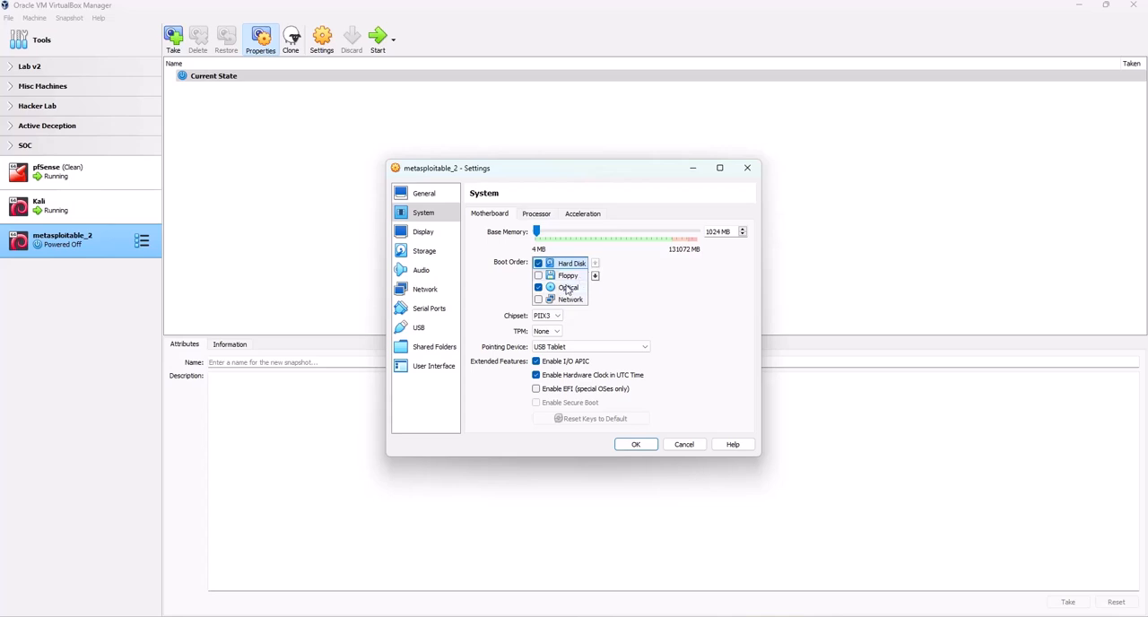
click(567, 288)
click(595, 264)
click(633, 445)
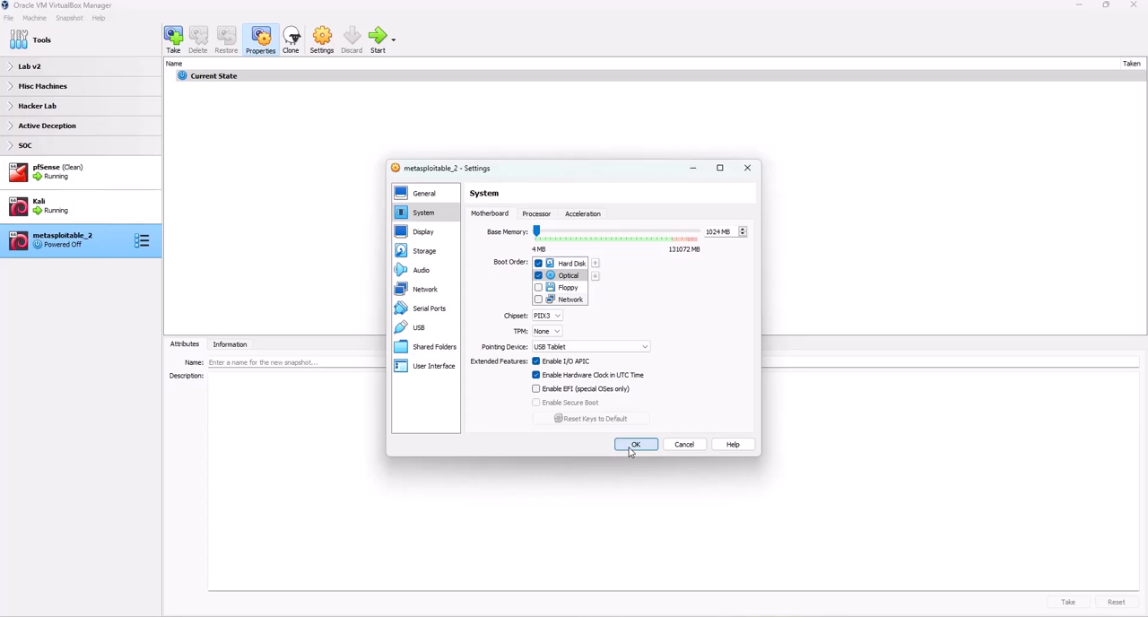
Accept the machine settings, start the metasploitable_2 virtual machine, and dismiss its mouse integration and keyboard capture notifications
click(632, 446)
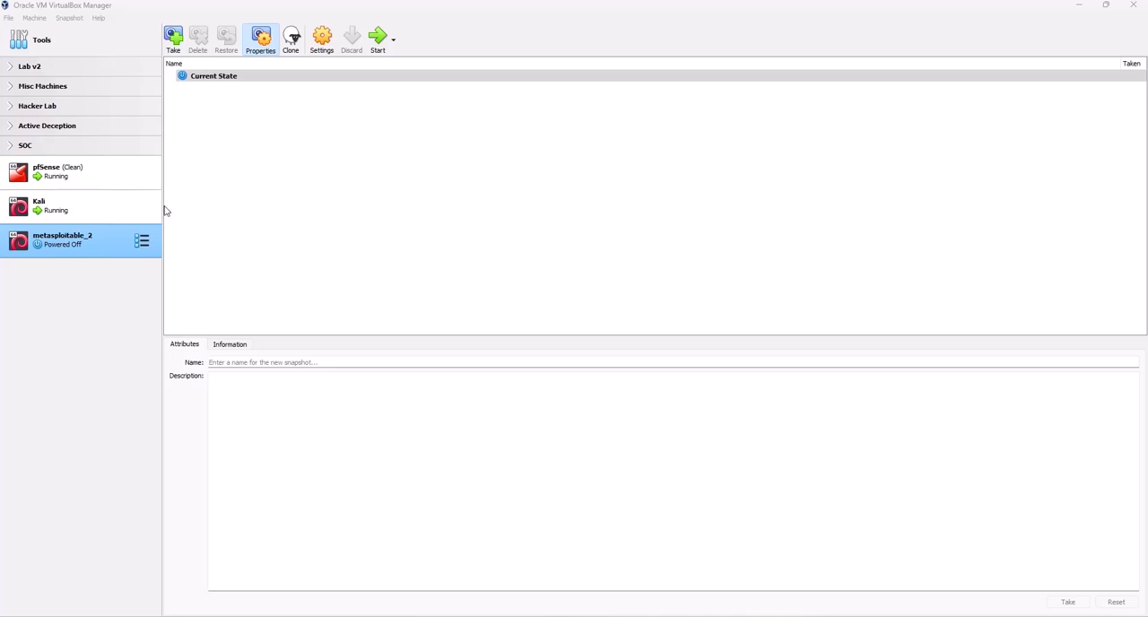
click(377, 38)
click(381, 41)
drag(572, 209, 650, 170)
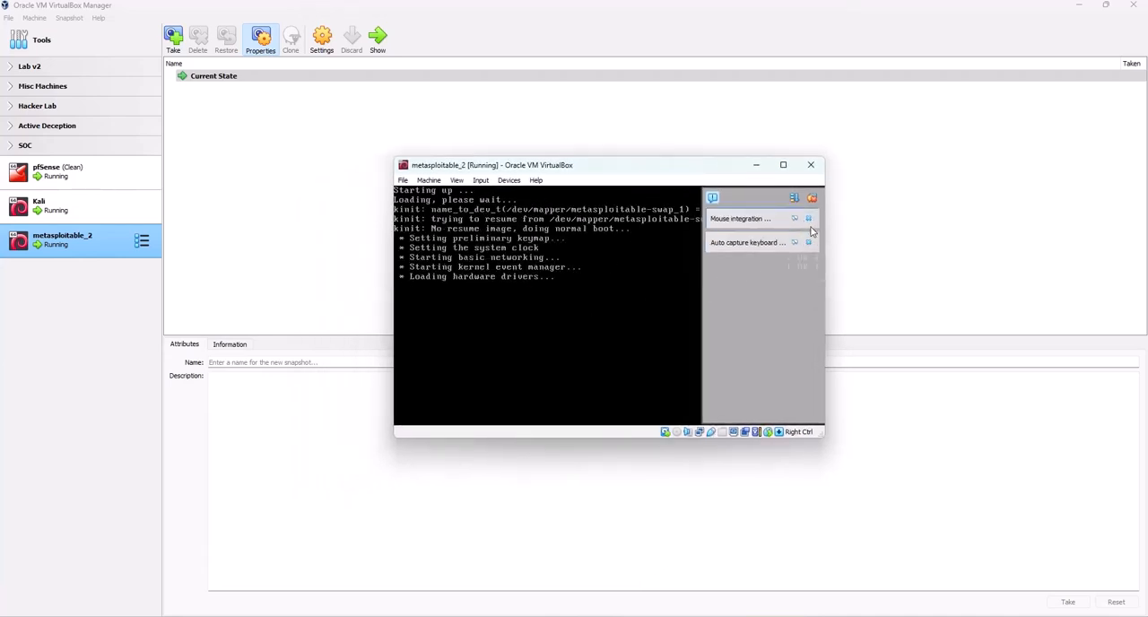
click(809, 220)
click(811, 219)
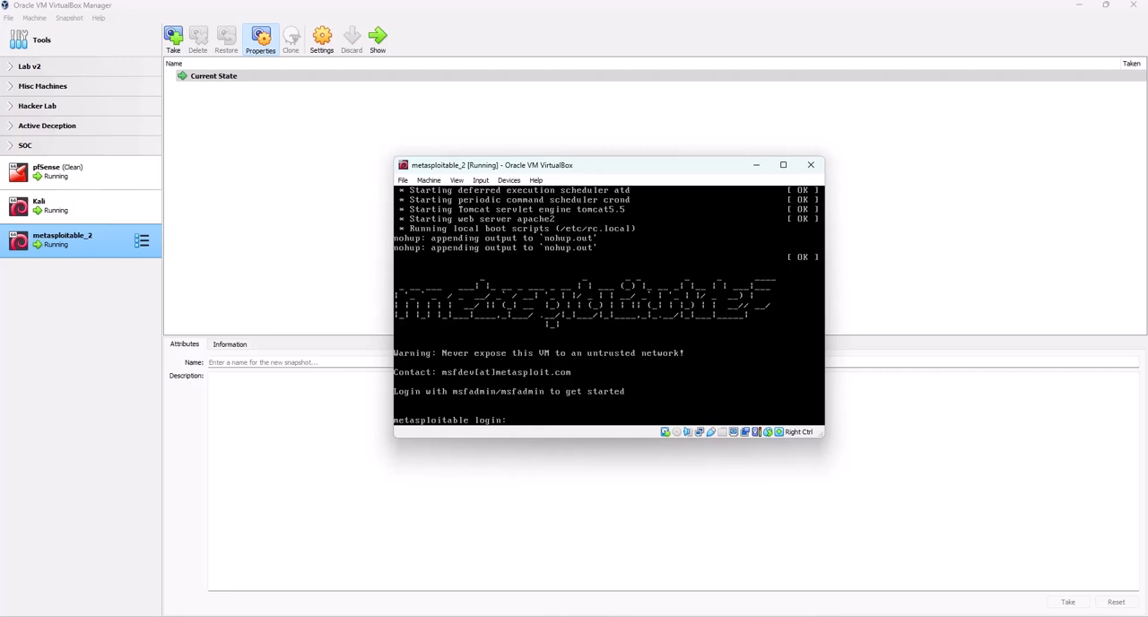
Log in at the metasploitable console with the default account's user name and password
text(msfadmin)
key(Return)
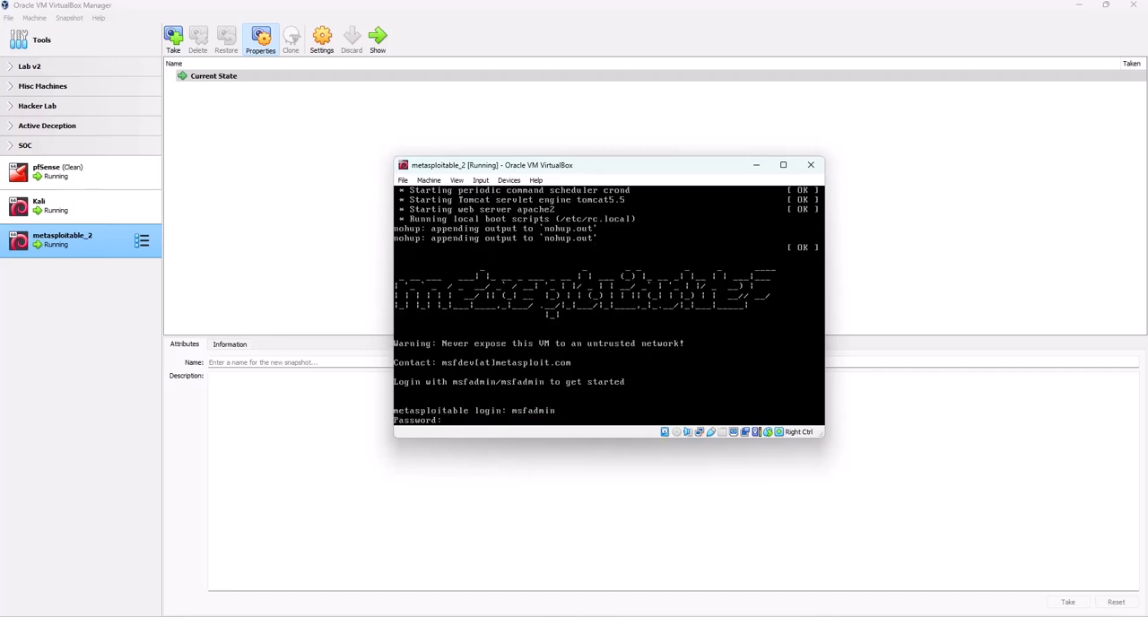
key(Return)
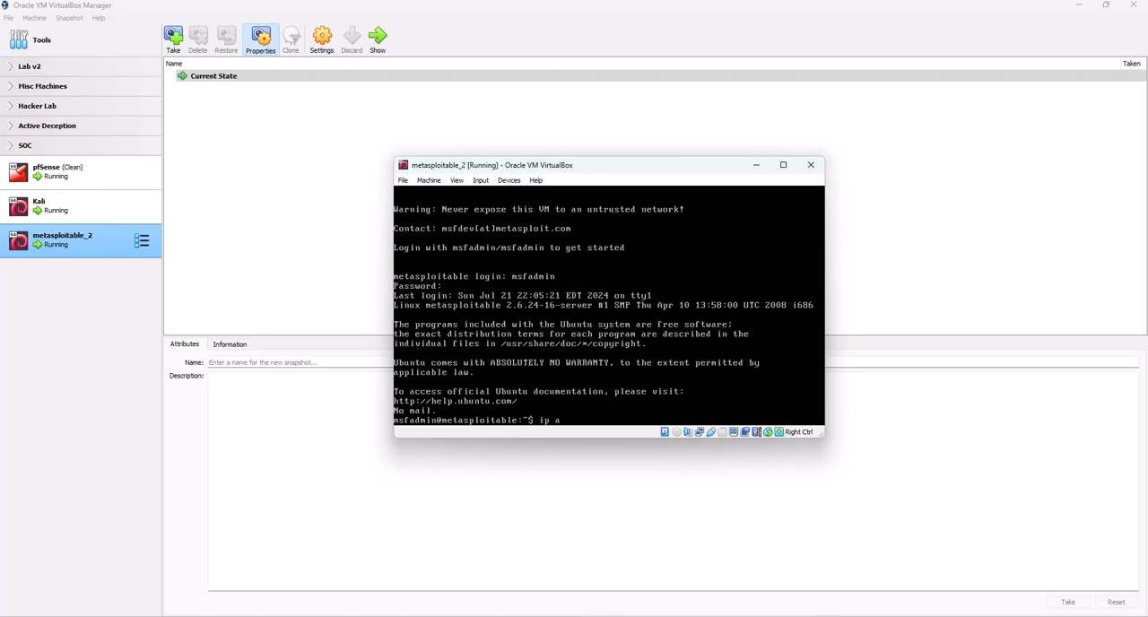
Check the machine's network interfaces and IP addresses with the command ip a, and clear the terminal
text(ip a)
key(Return)
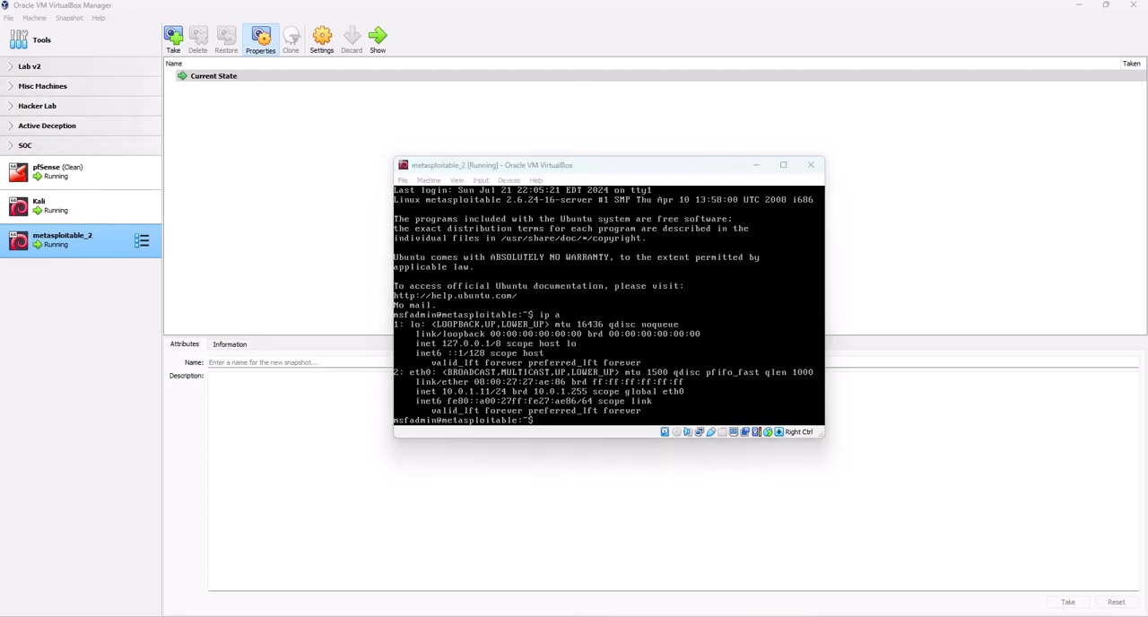
key(ctrl+l)
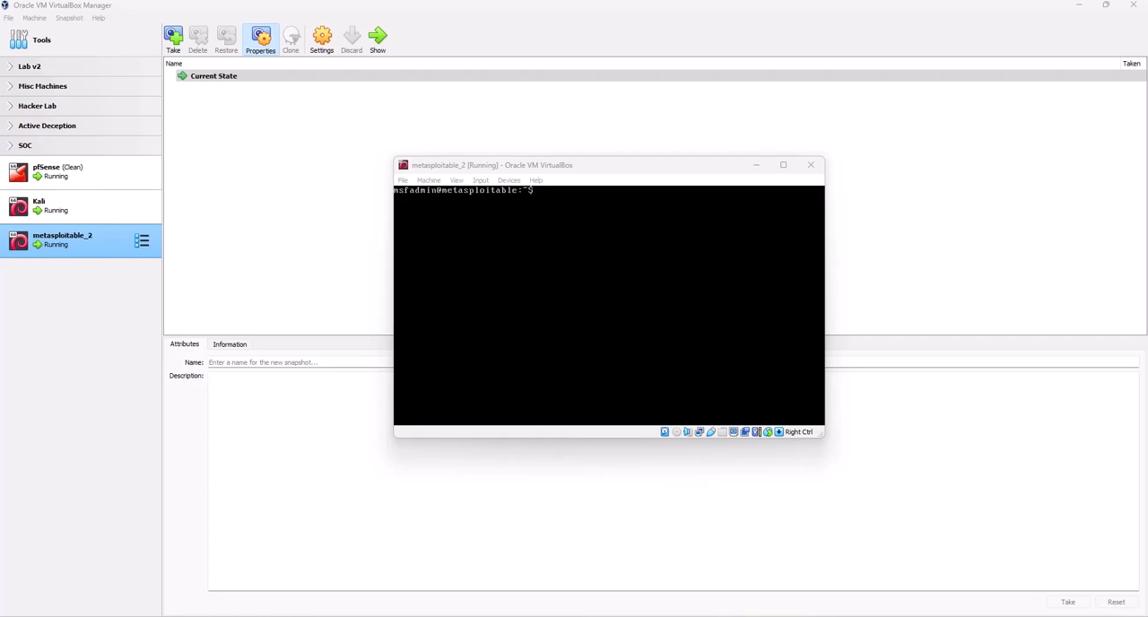
Test connectivity from metasploitable_2 by pinging 10.0.3.2, and stop the ping after several replies
key(alt+Tab)
text(ping)
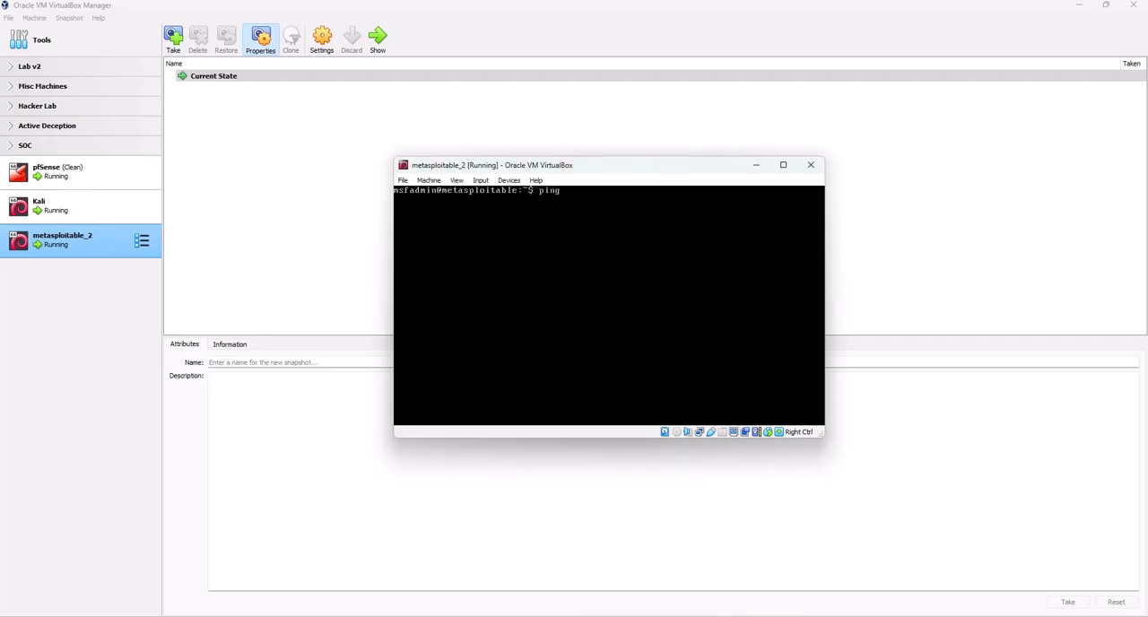
text( 10.0.3.2)
key(Return)
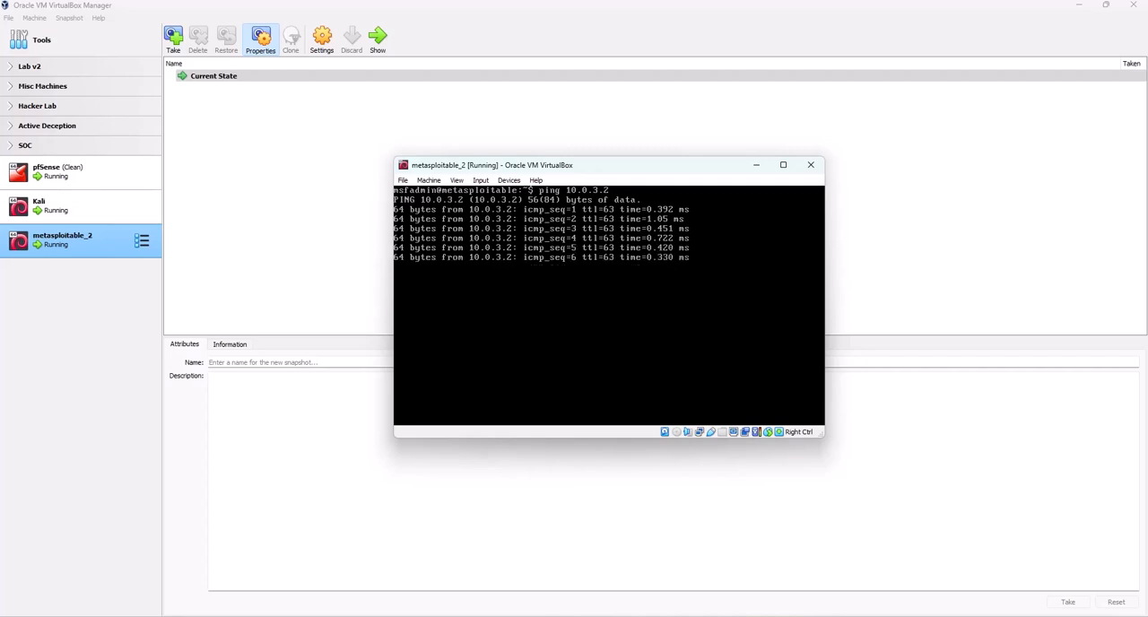
key(ctrl+c)
key(Return)
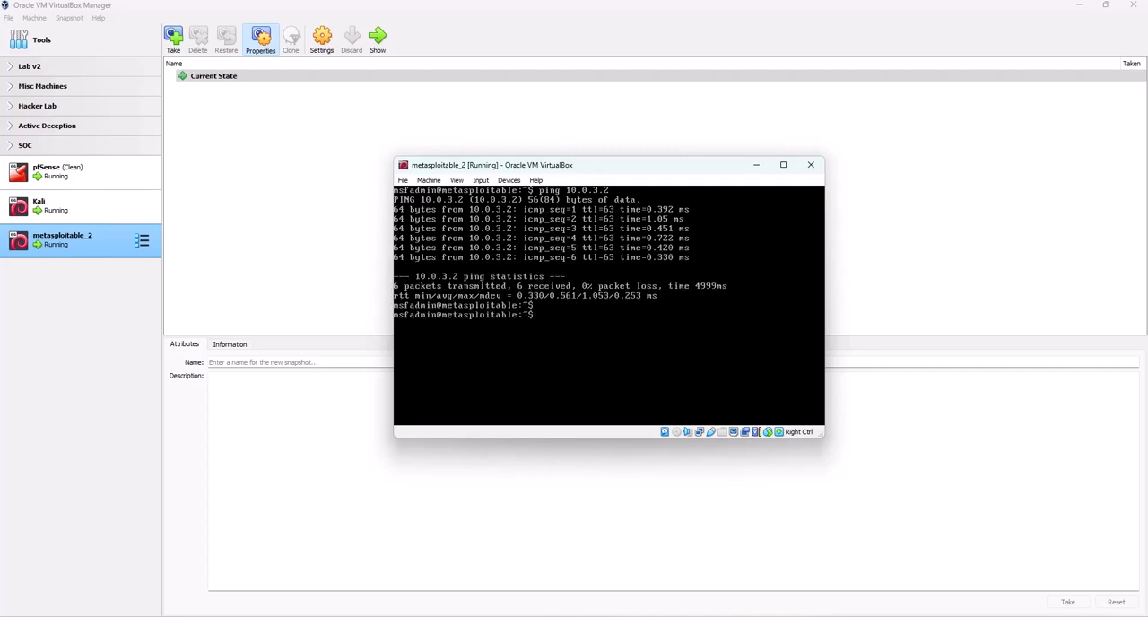